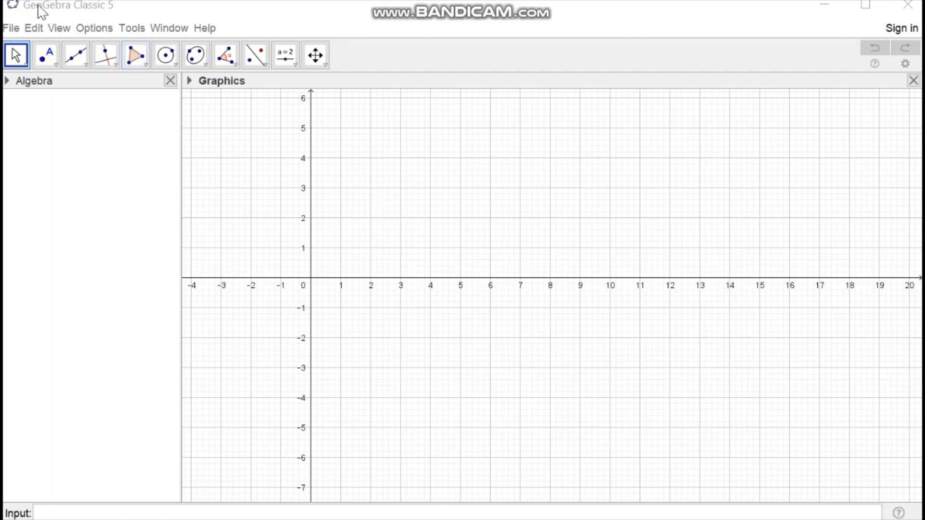
Add the 3D Graphics view beside the 2D Graphics view, then make the 2D view active again.
click(59, 29)
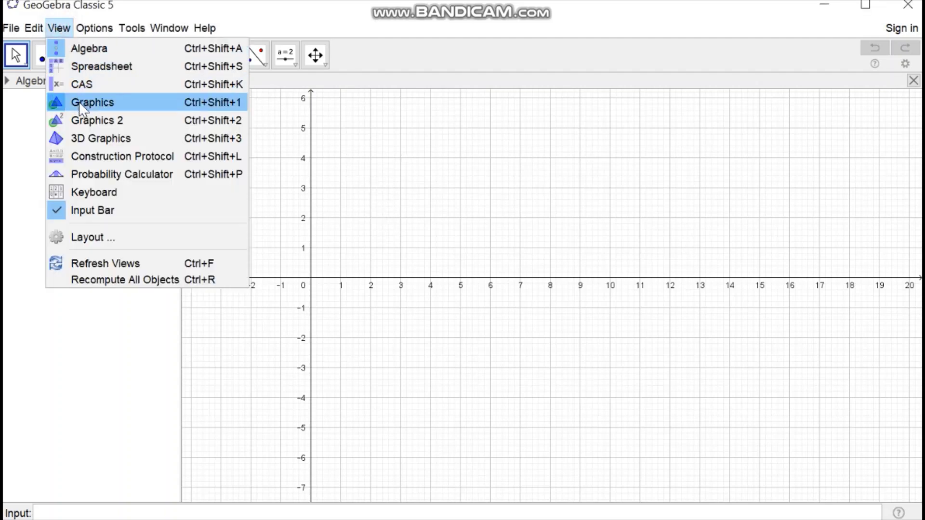
click(94, 137)
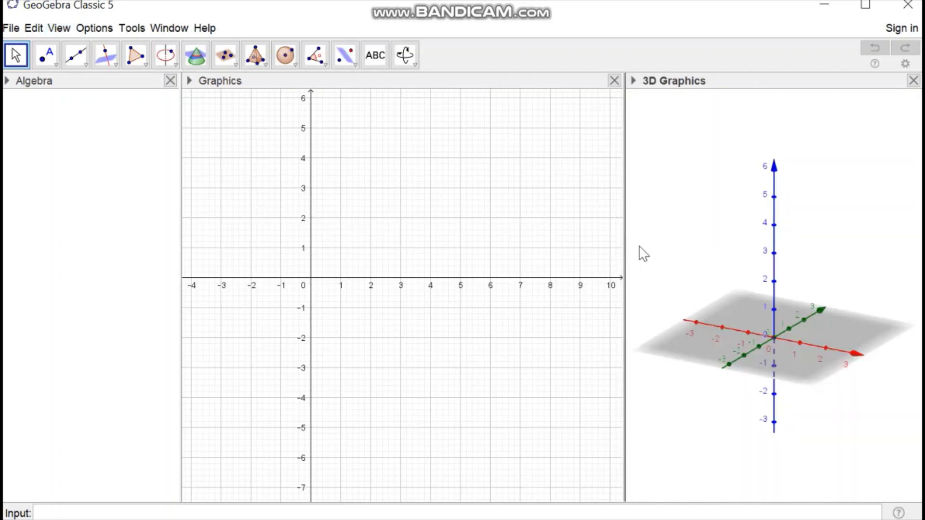
click(405, 189)
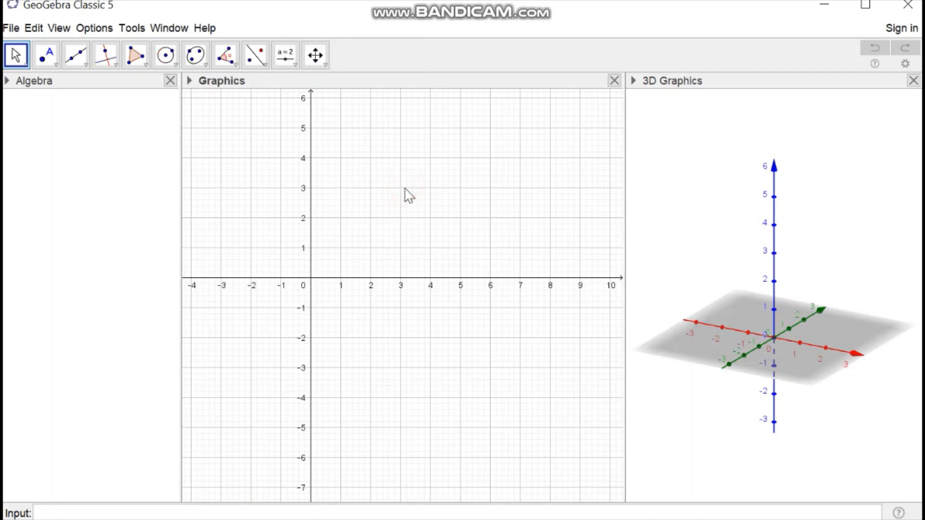
Draw polygon ABCD through (-1, 1), (1, 1), (1, -1), (-1, -1), closing it at A.
click(135, 54)
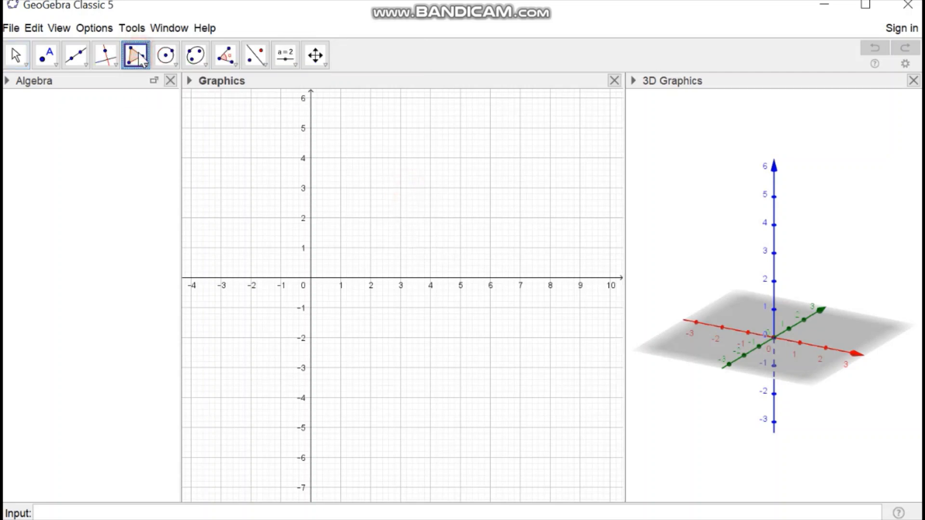
click(164, 95)
click(281, 247)
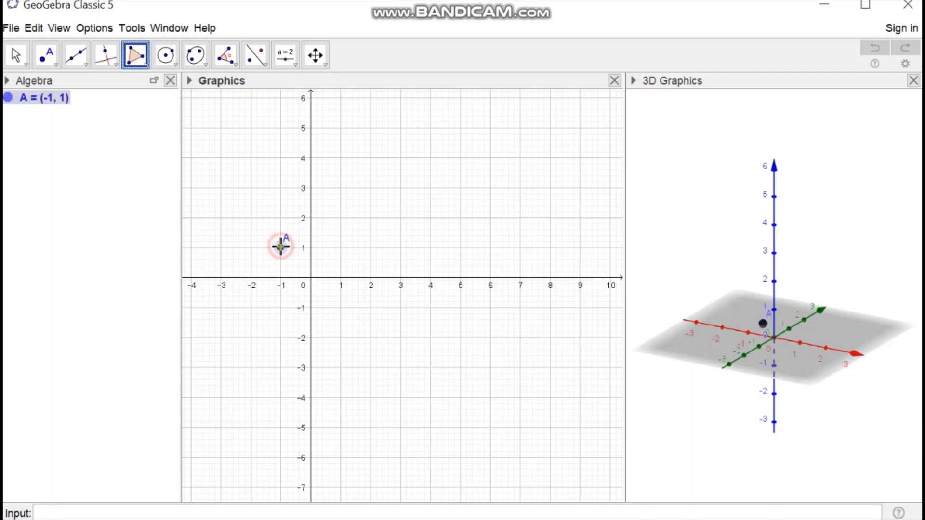
click(341, 248)
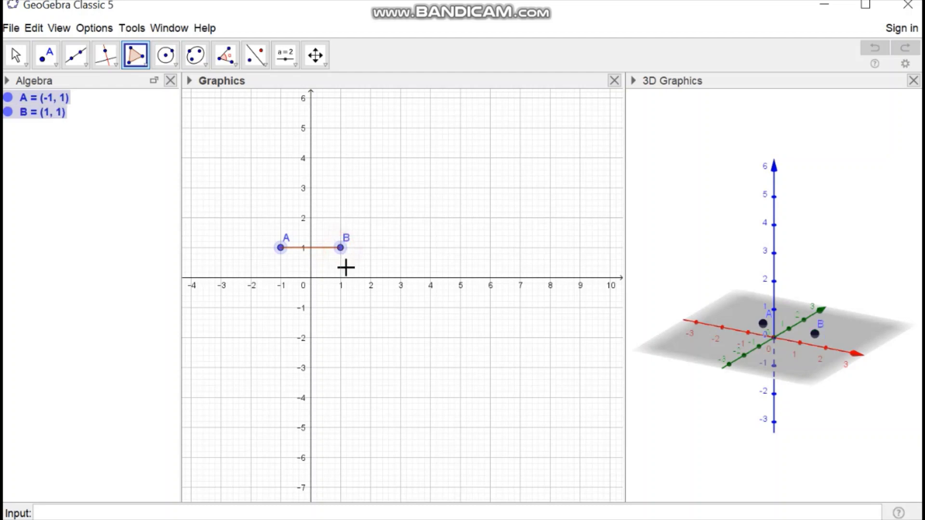
click(340, 308)
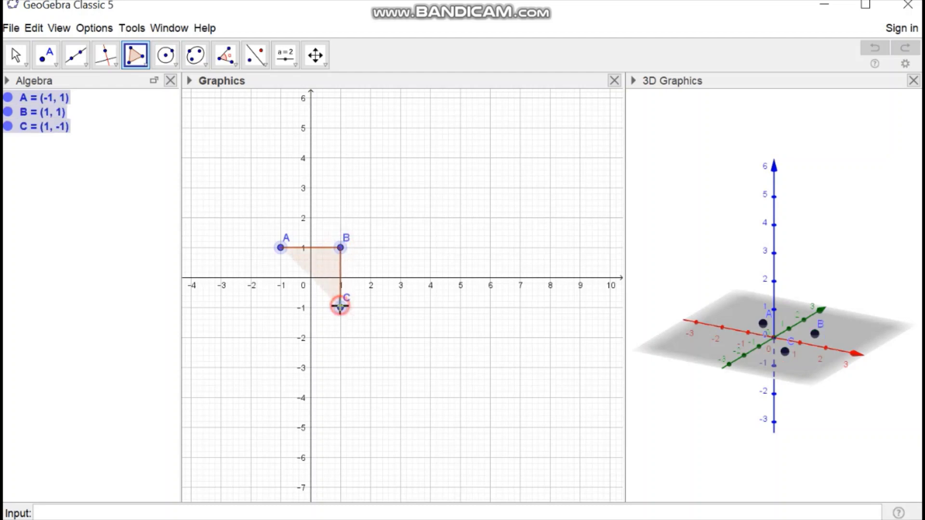
click(281, 308)
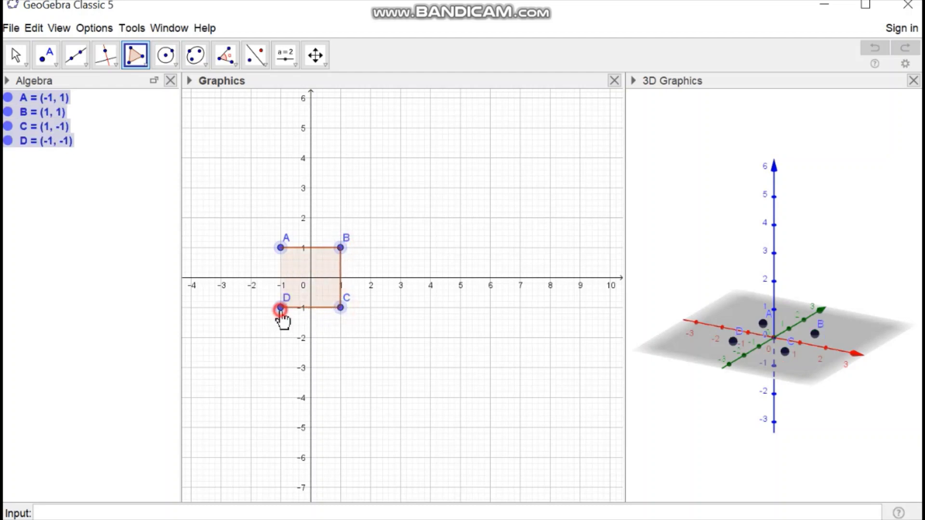
click(281, 248)
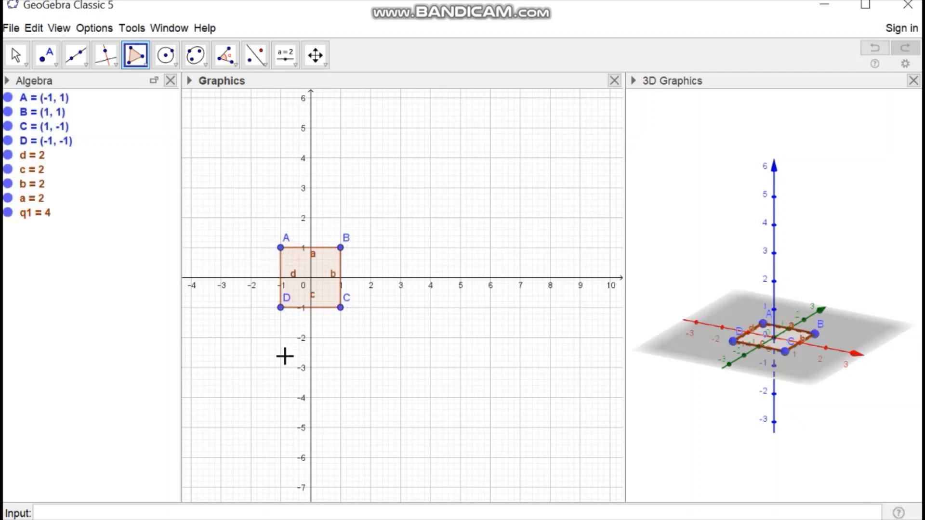
Create number slider h in the Graphics view and drag it from 1 to 2.5.
click(285, 55)
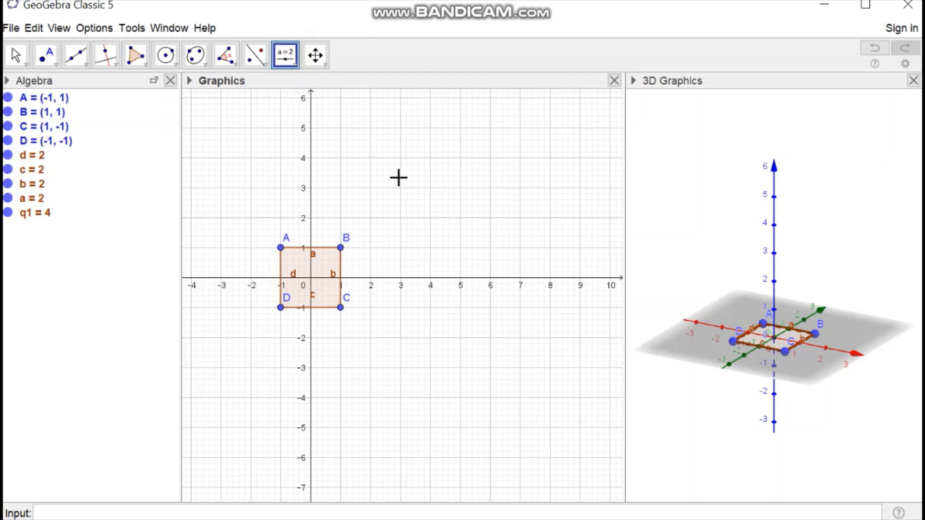
click(399, 177)
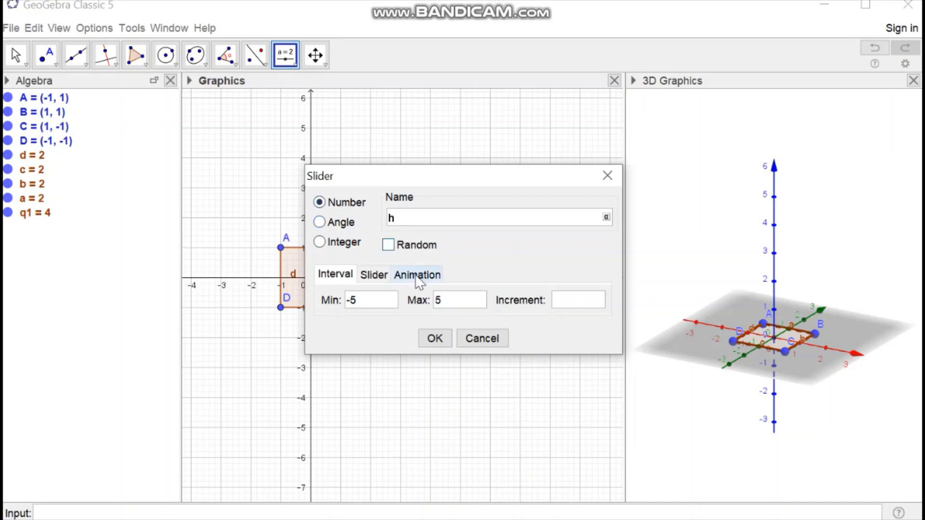
click(360, 303)
click(430, 339)
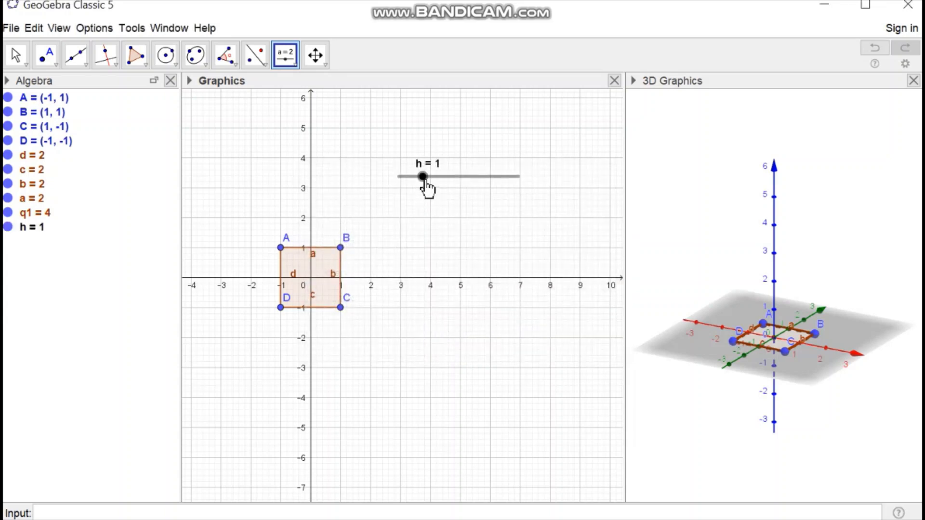
drag(424, 178, 459, 180)
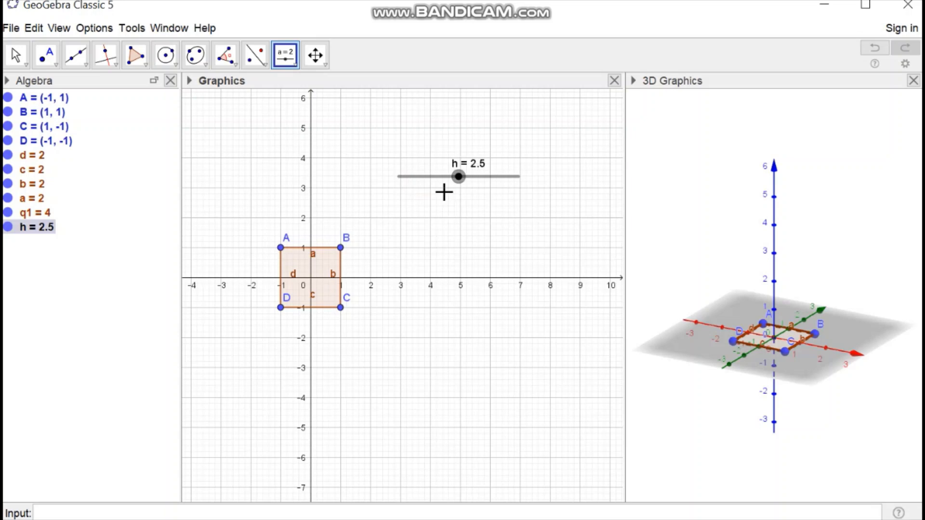
click(672, 136)
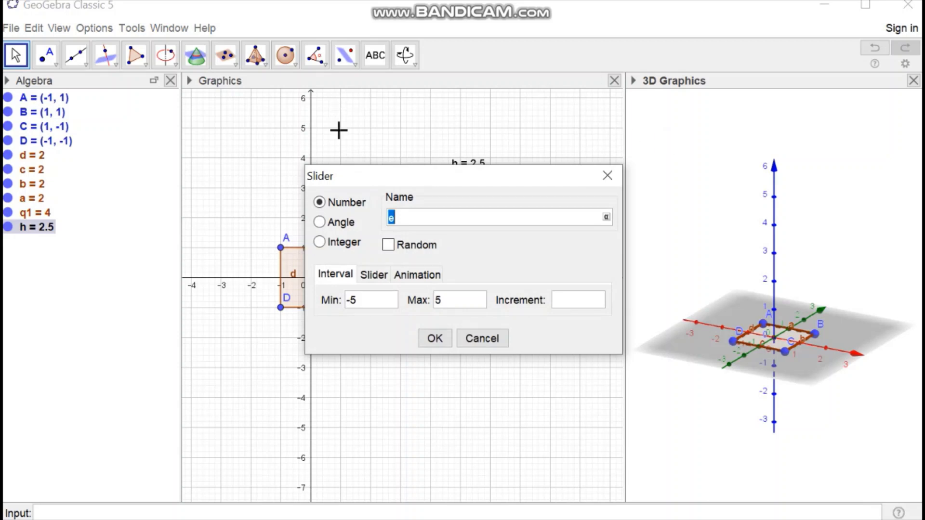
Cancel the extra slider dialog, then apply Extrude to Pyramid to square q1 with altitude h.
click(607, 177)
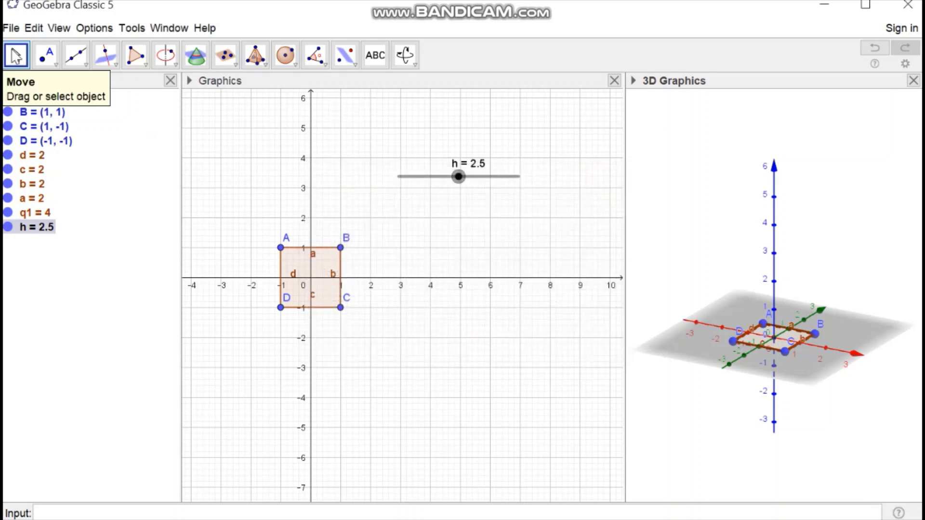
click(266, 67)
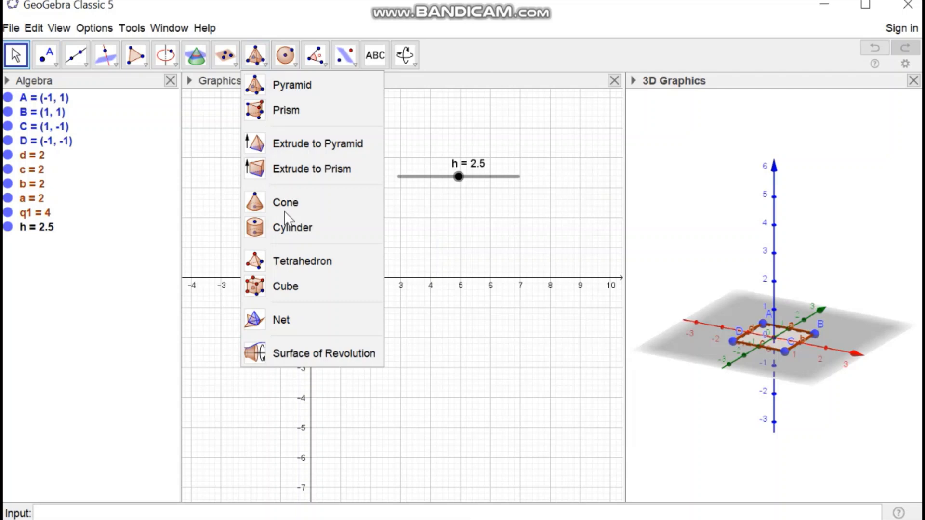
click(300, 147)
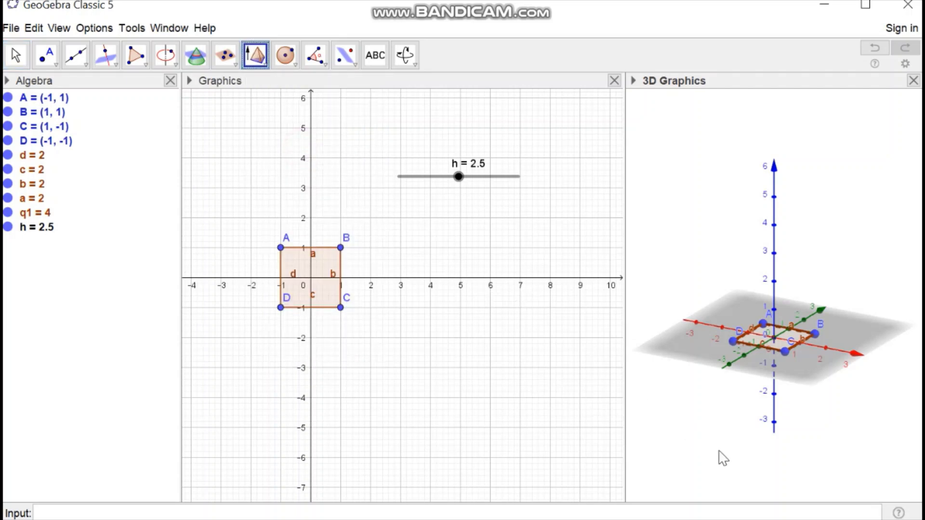
click(758, 337)
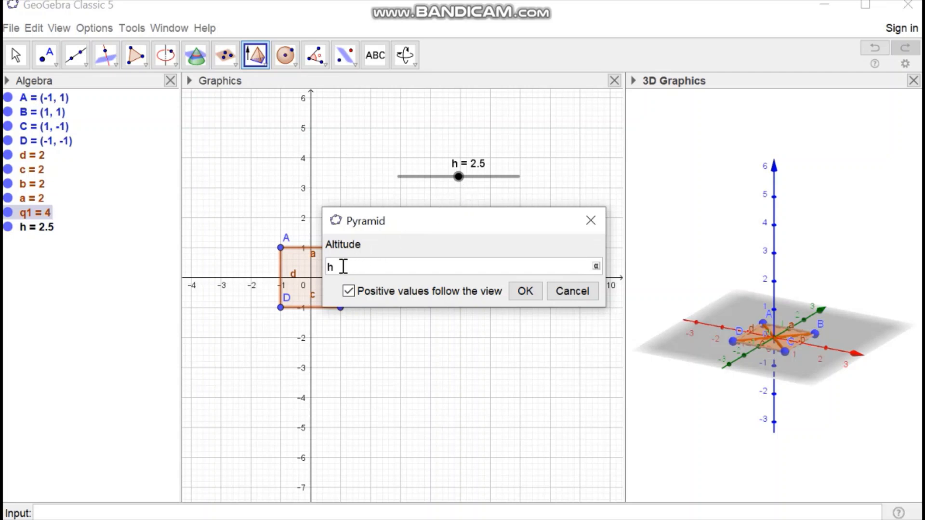
Confirm altitude h to build pyramid e with apex E, then set h to 2.7.
click(524, 292)
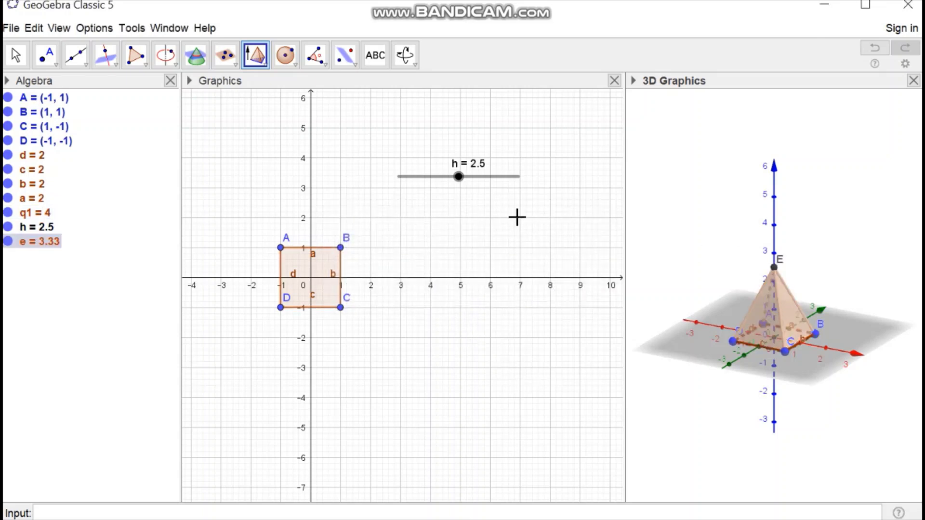
mouse_move(460, 191)
mouse_down()
mouse_move(422, 192)
mouse_move(467, 194)
mouse_up()
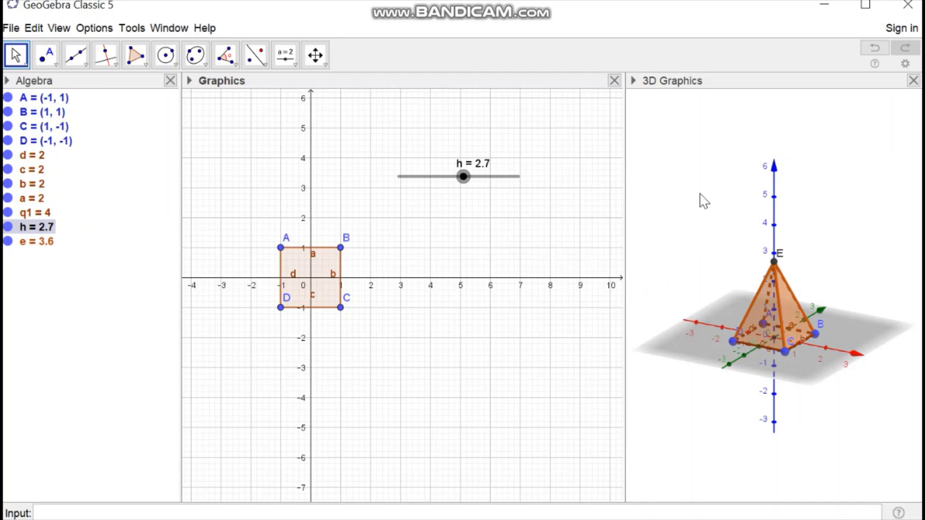
click(684, 152)
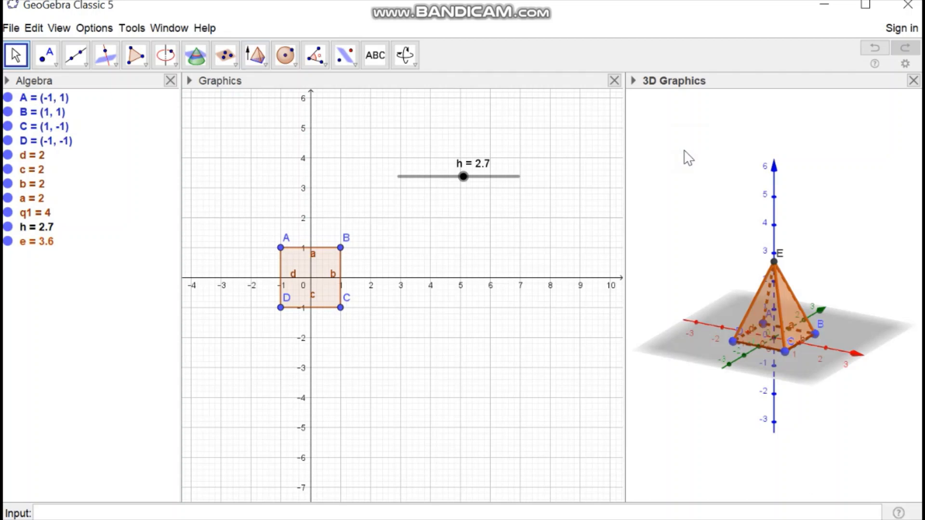
Create the net of pyramid e with the Net tool, adding slider f.
click(263, 67)
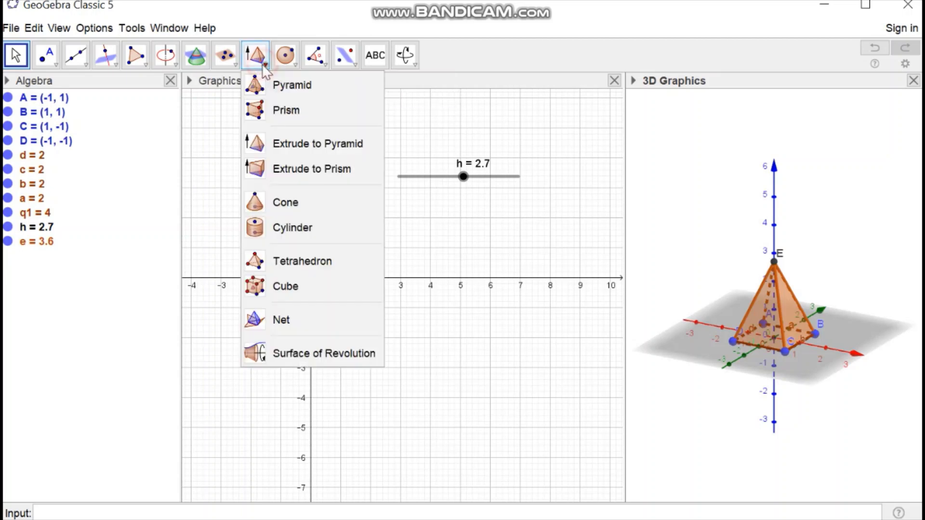
click(305, 320)
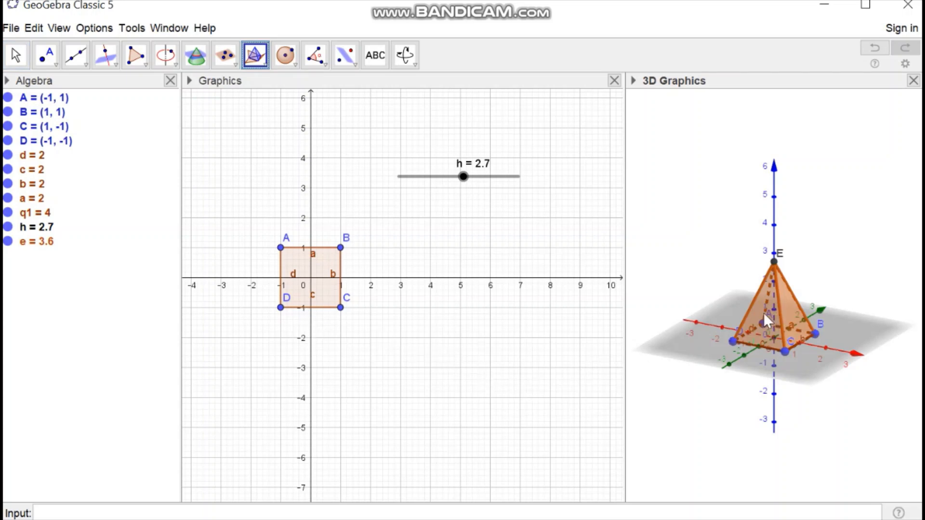
click(749, 311)
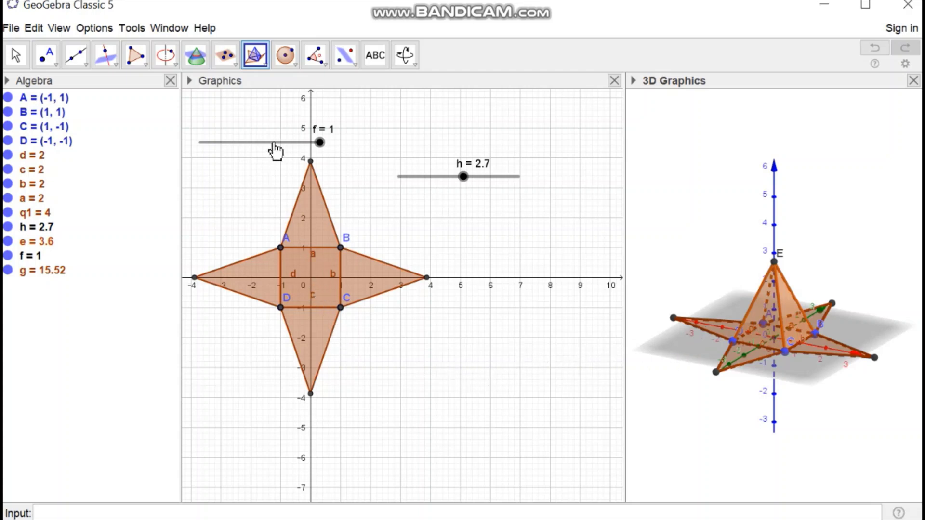
Move slider f below slider h and set it to 0.75 to partly fold the net.
drag(273, 142, 472, 235)
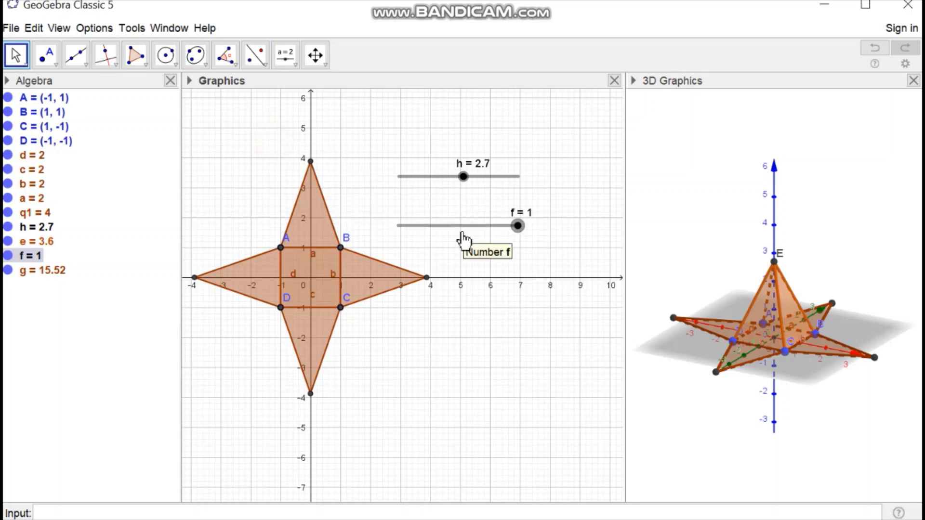
drag(516, 227, 486, 233)
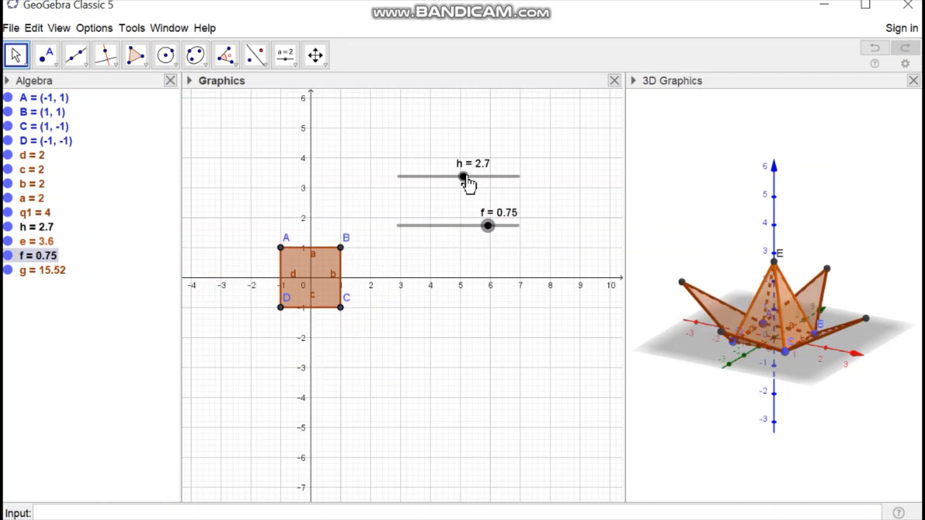
mouse_move(467, 183)
mouse_down()
mouse_move(455, 188)
mouse_move(516, 195)
mouse_move(468, 197)
mouse_up()
Pan the Graphics view, then set pyramid height h to 5 and net slider f to 0.78.
click(14, 54)
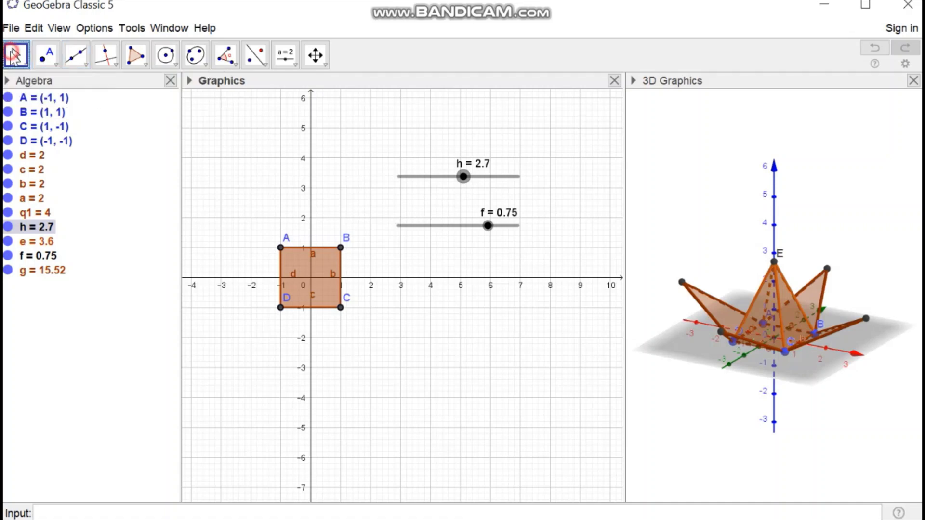
drag(362, 200, 426, 201)
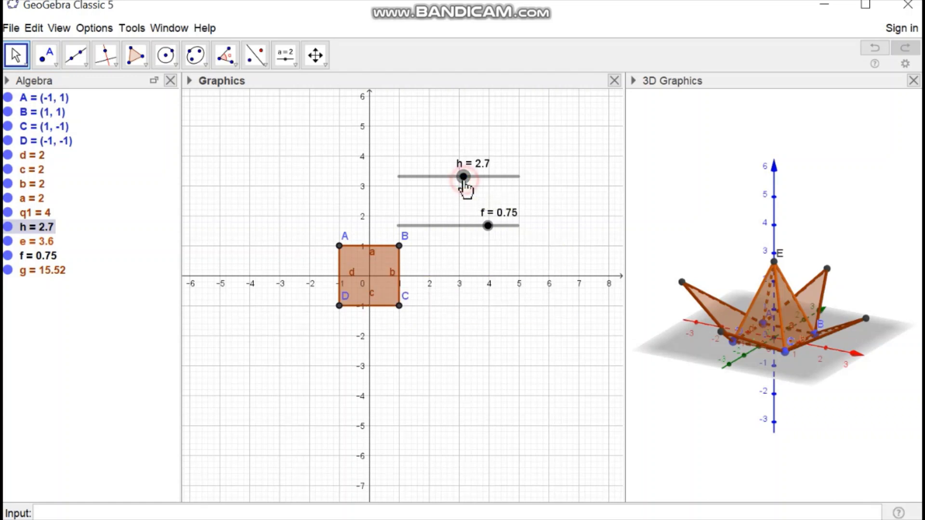
mouse_move(463, 180)
mouse_down()
mouse_move(515, 200)
mouse_move(467, 204)
mouse_move(519, 208)
mouse_move(449, 178)
mouse_up()
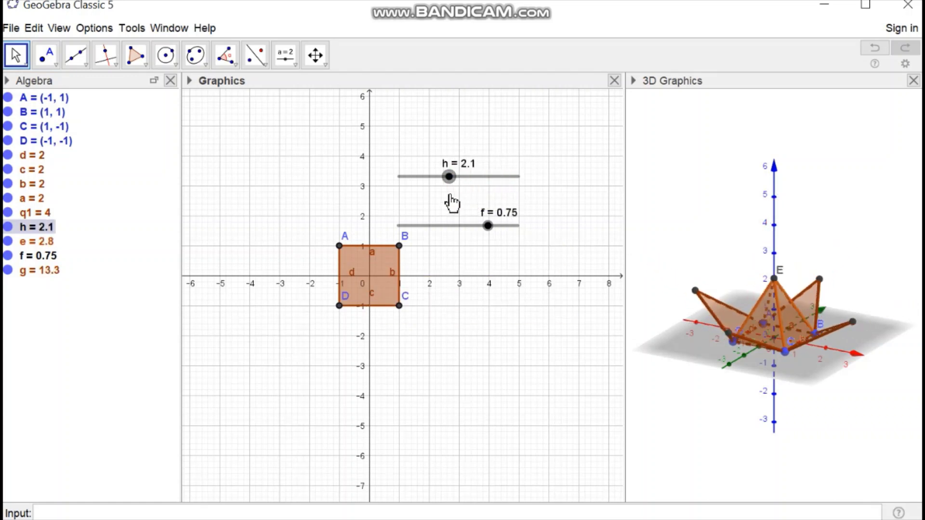
mouse_move(495, 233)
mouse_down()
mouse_move(440, 236)
mouse_move(497, 246)
mouse_up()
drag(452, 186, 494, 241)
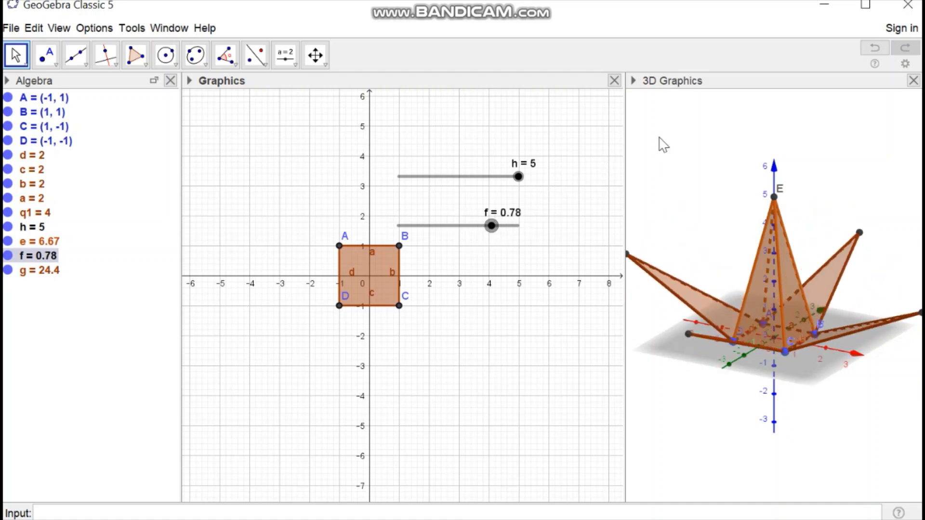
click(687, 164)
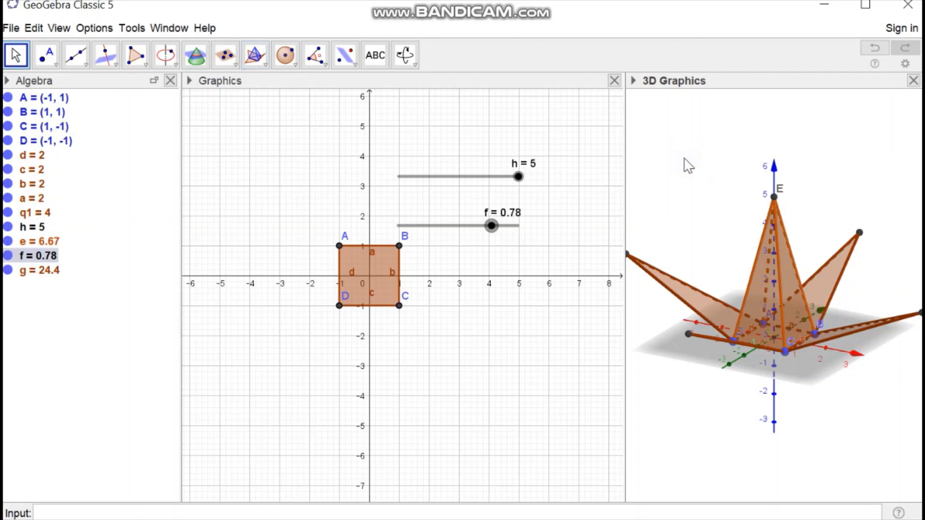